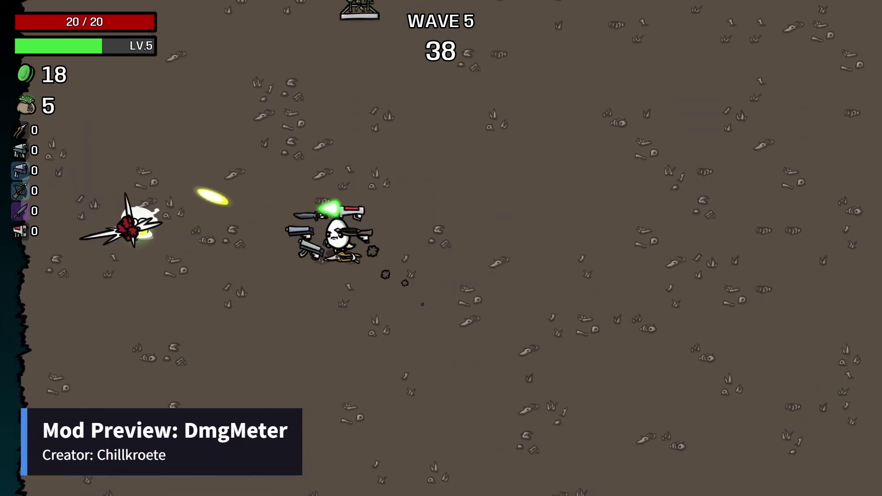
# Dodge enemies around the arena with WASD until the wave 5 timer runs out.
pyautogui.press('d')
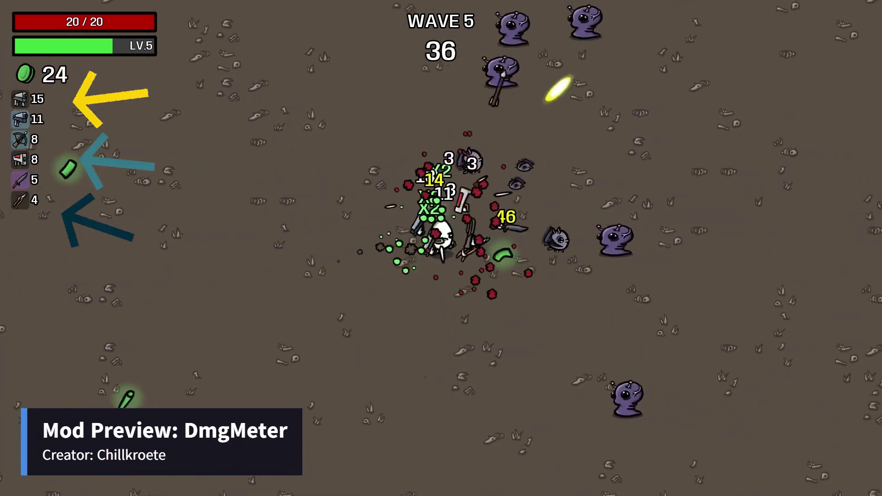
pyautogui.press('d')
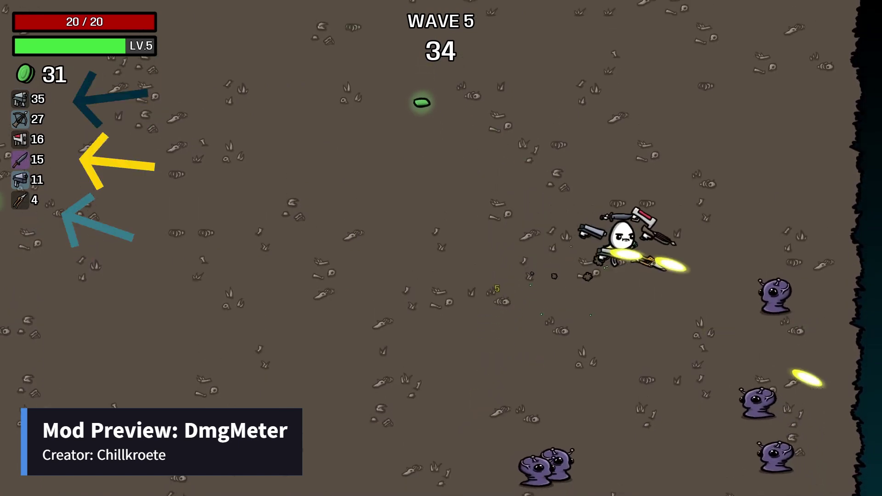
pyautogui.press('a')
pyautogui.press('s')
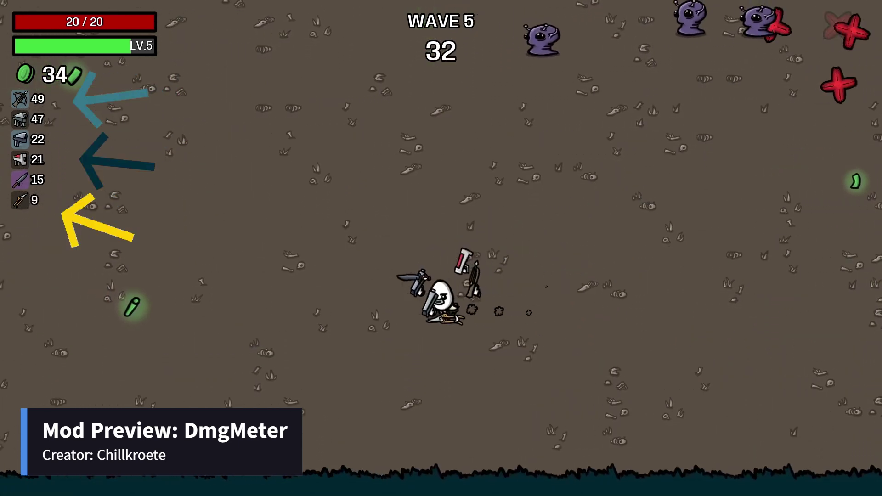
pyautogui.press('a')
pyautogui.press('w')
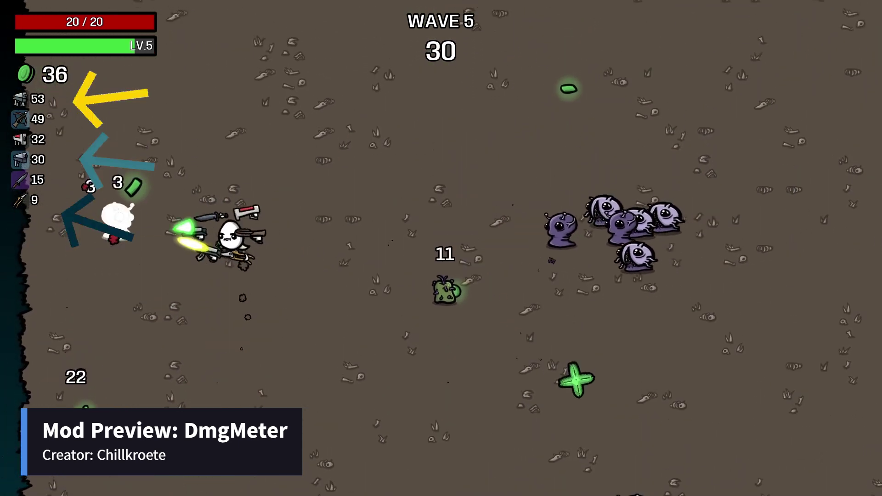
pyautogui.press('d')
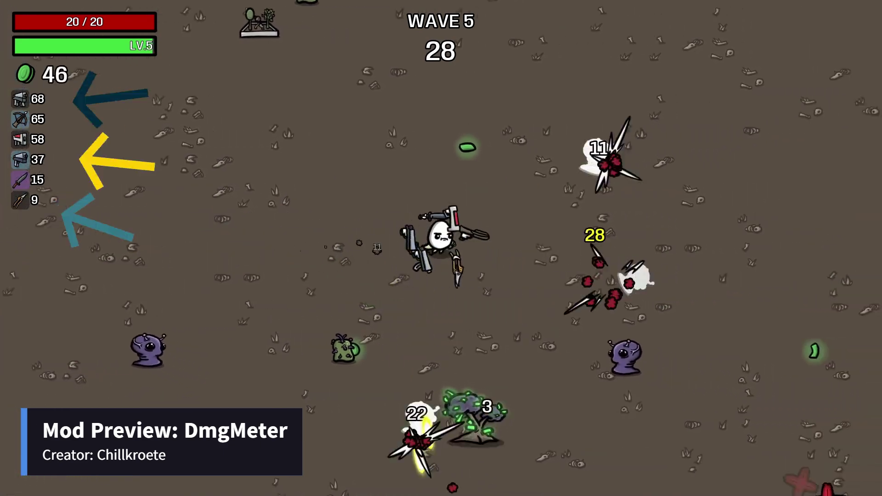
pyautogui.press('s')
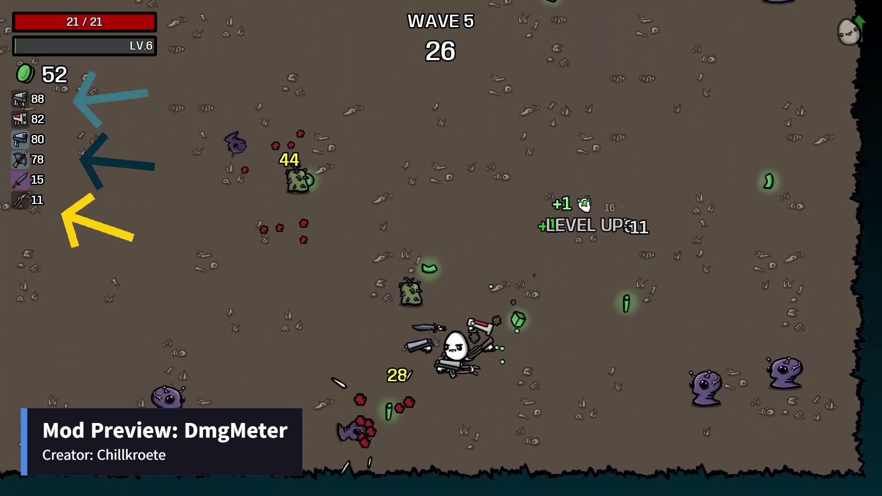
pyautogui.press('a')
pyautogui.press('w')
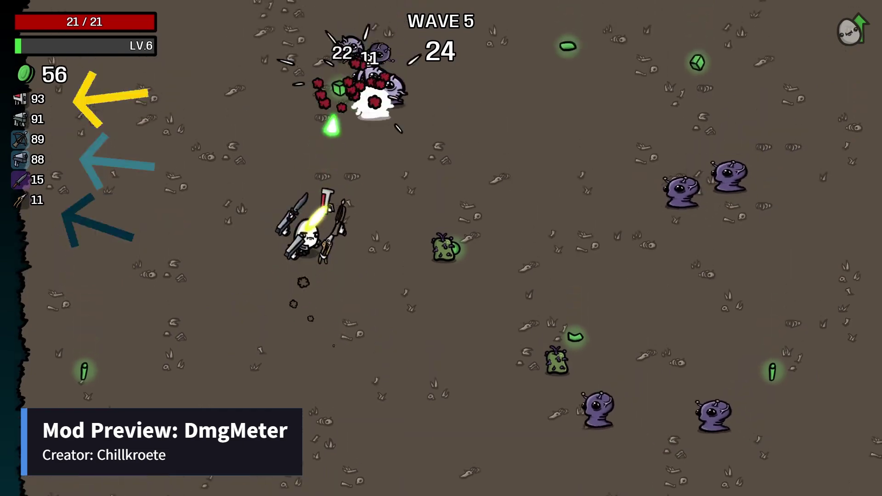
pyautogui.press('d')
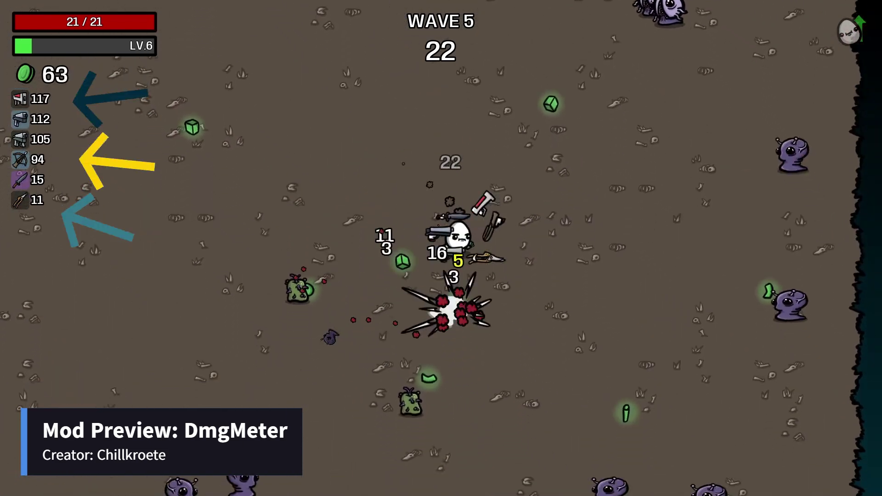
pyautogui.press('s')
pyautogui.press('a')
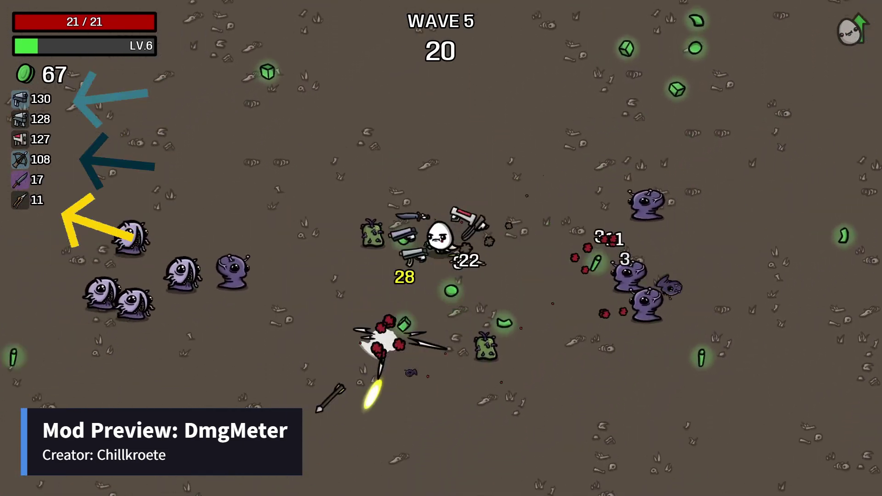
pyautogui.press('a')
pyautogui.press('s')
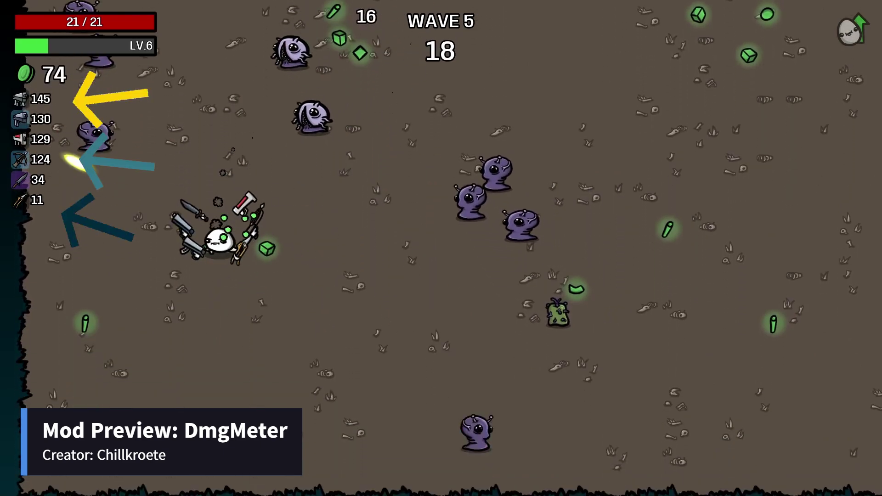
pyautogui.press('d')
pyautogui.press('s')
pyautogui.press('w')
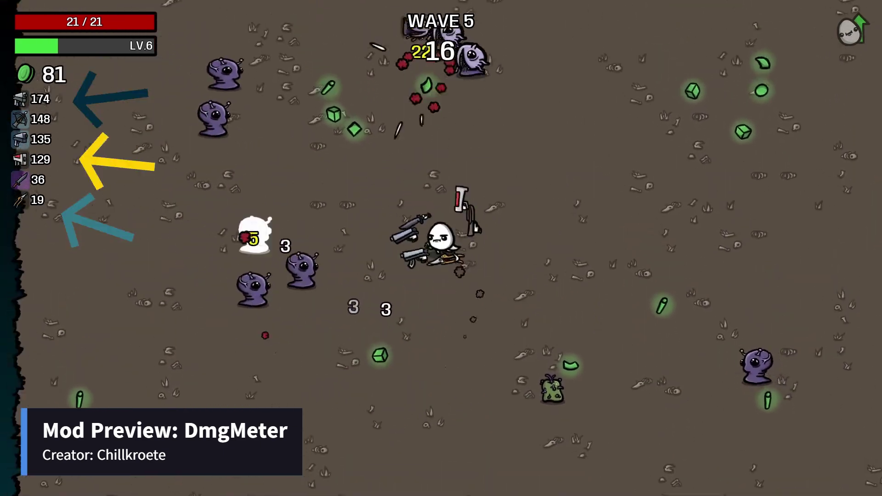
pyautogui.press('w')
pyautogui.press('d')
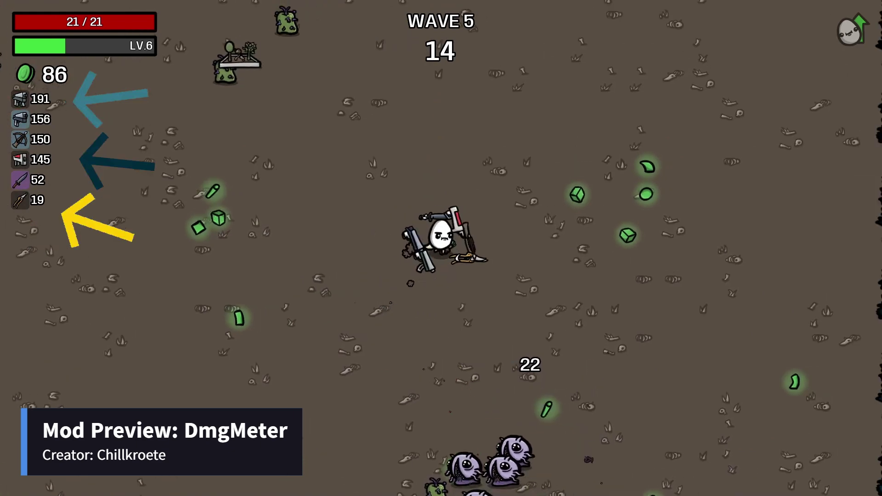
pyautogui.press('s')
pyautogui.press('a')
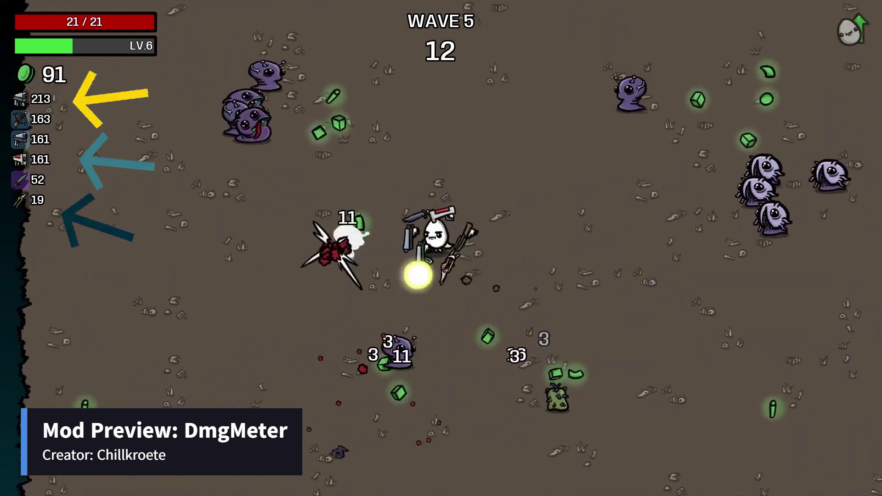
pyautogui.press('w')
pyautogui.press('a')
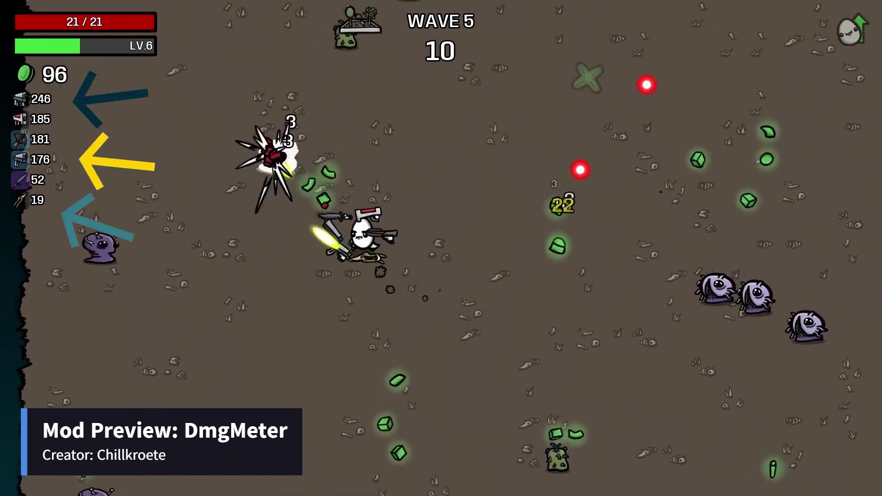
pyautogui.press('d')
pyautogui.press('s')
pyautogui.press('s')
pyautogui.press('a')
pyautogui.press('w')
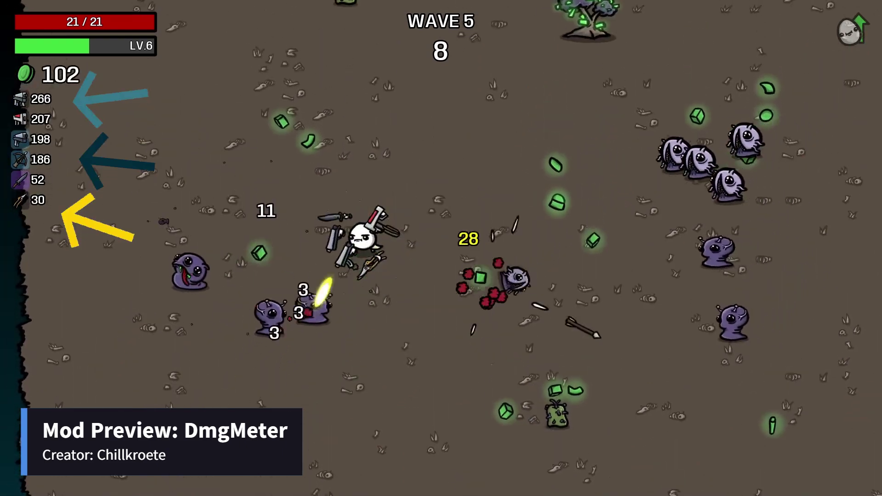
pyautogui.press('d')
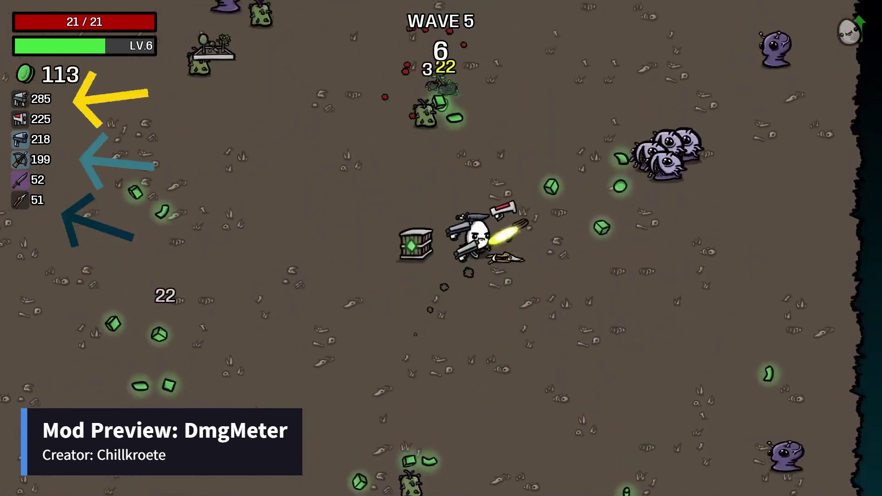
pyautogui.press('a')
pyautogui.press('d')
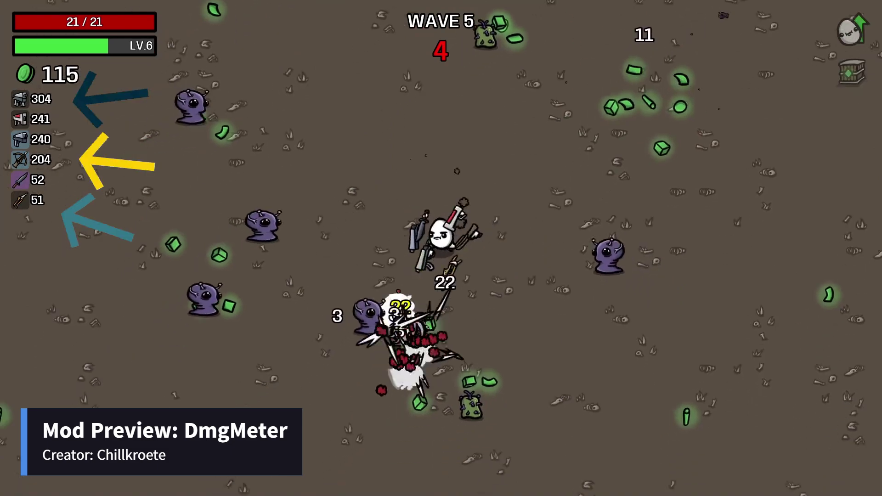
pyautogui.press('a')
pyautogui.press('s')
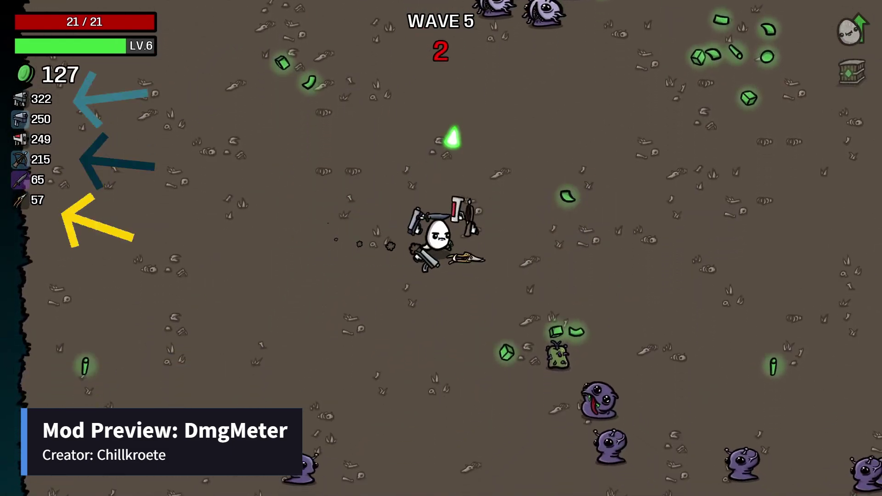
pyautogui.press('d')
pyautogui.press('s')
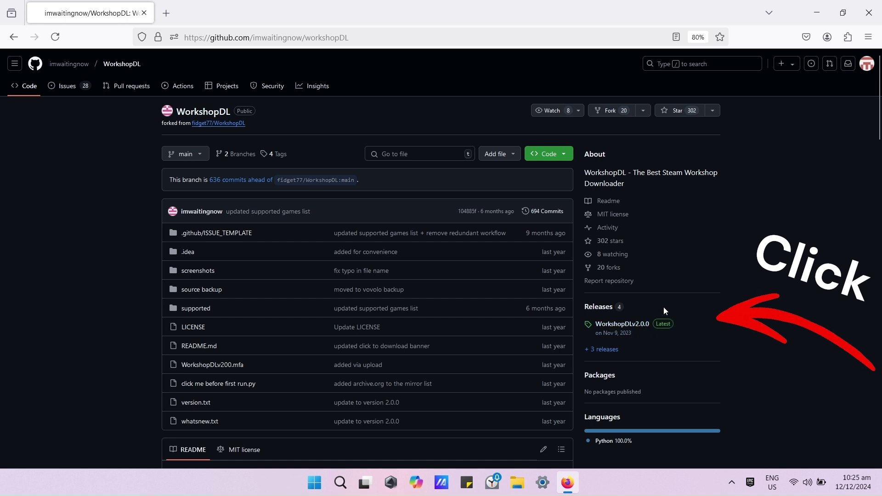
# Download WorkshopDL.2.0.0_installer.exe from the v2.0.0 release and run it from Firefox downloads.
pyautogui.click(642, 324)
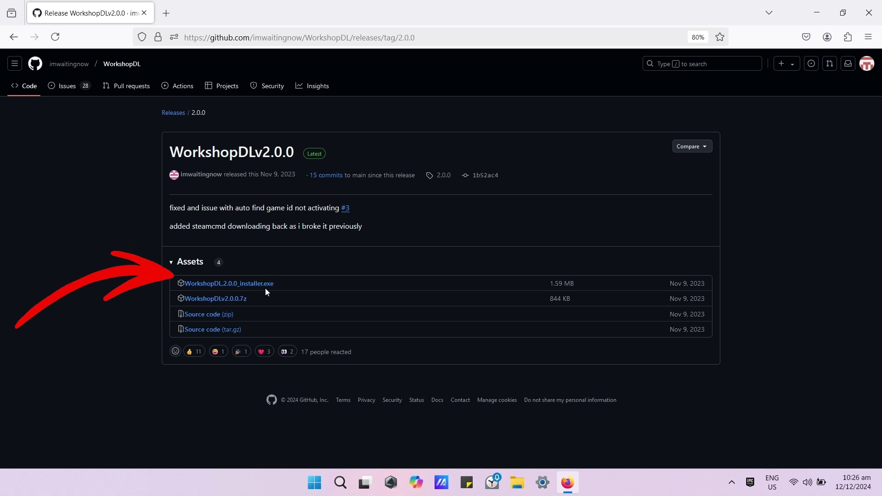
pyautogui.click(255, 284)
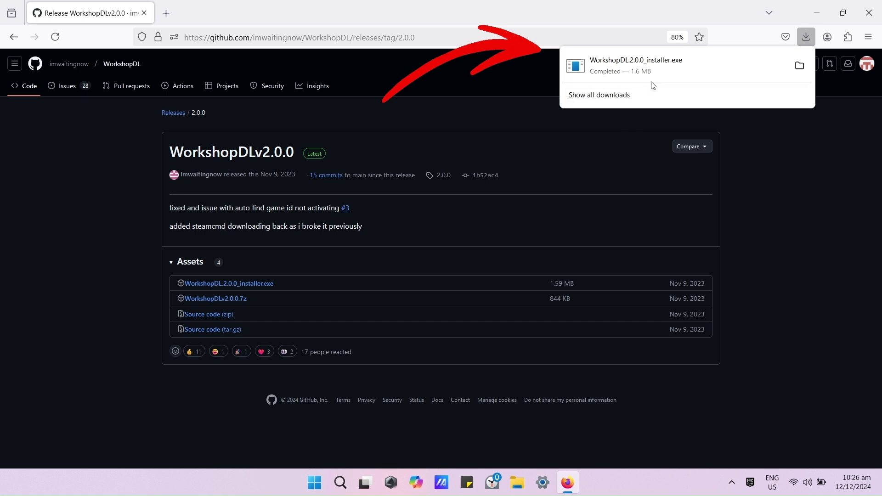
pyautogui.rightClick(662, 60)
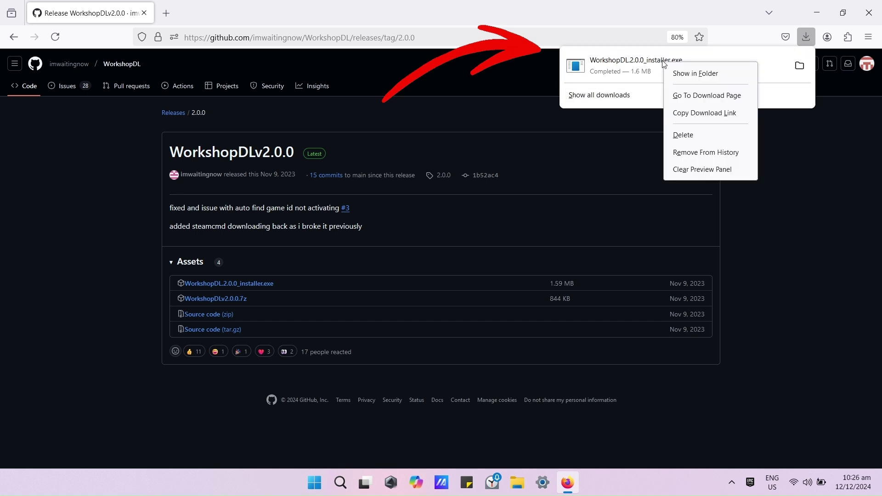
pyautogui.click(598, 67)
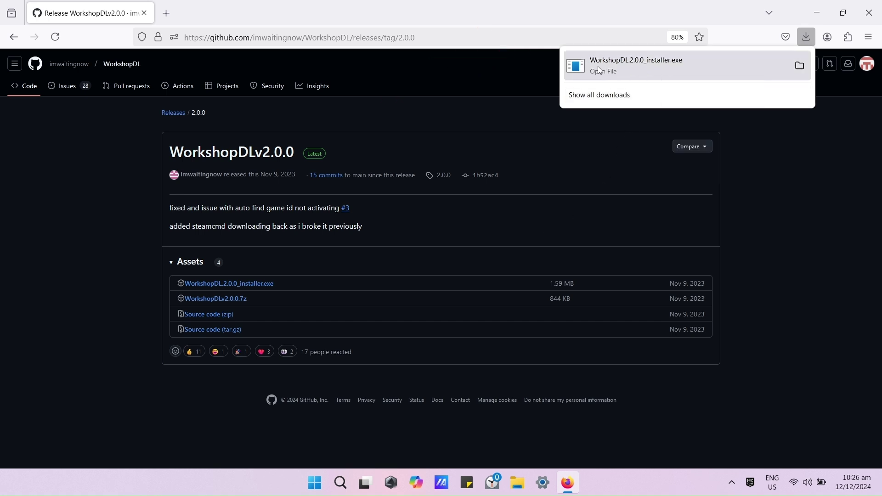
pyautogui.click(598, 66)
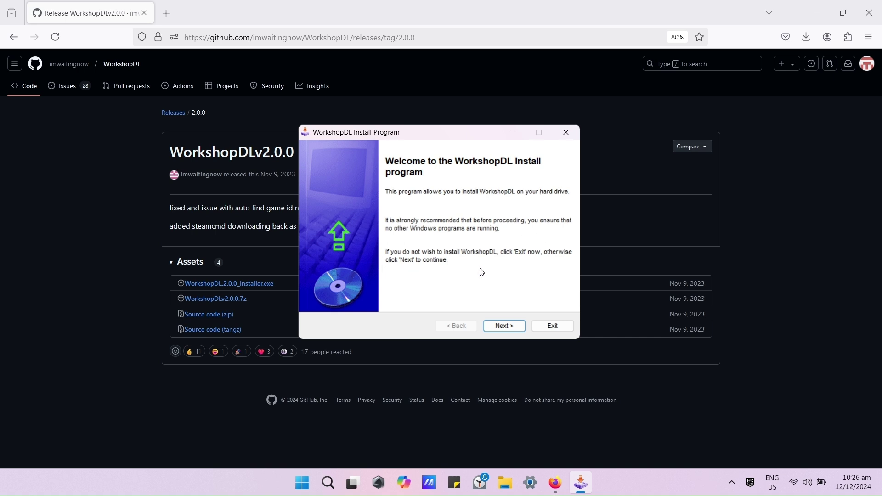
# Accept the license, install WorkshopDL to C:\WorkshopDL, and exit the finished installer.
pyautogui.click(511, 328)
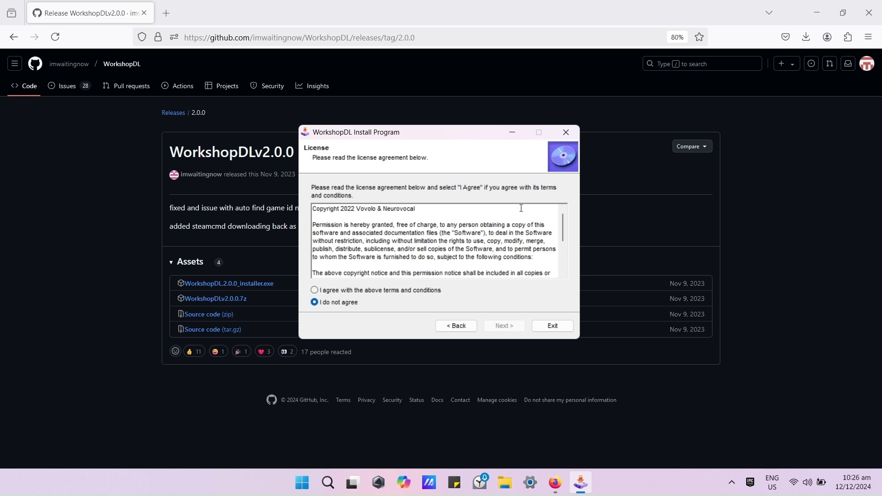
pyautogui.moveTo(561, 233); pyautogui.dragTo(562, 271)
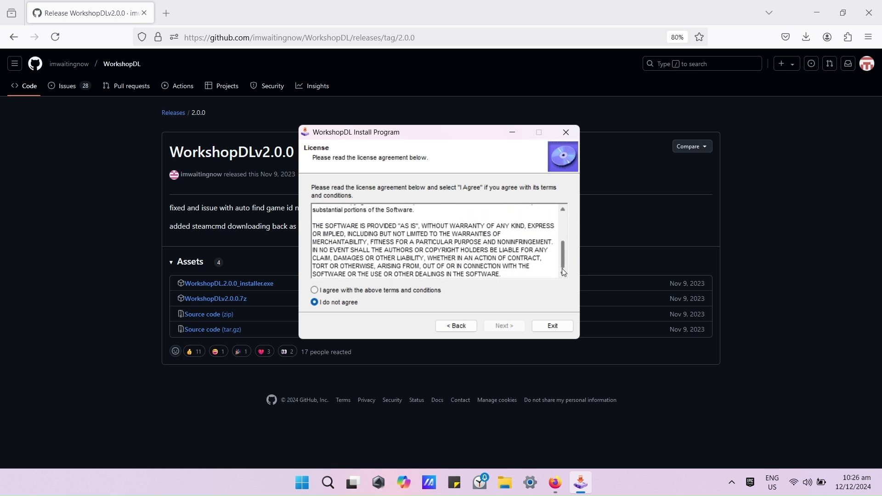
pyautogui.click(375, 289)
pyautogui.click(512, 324)
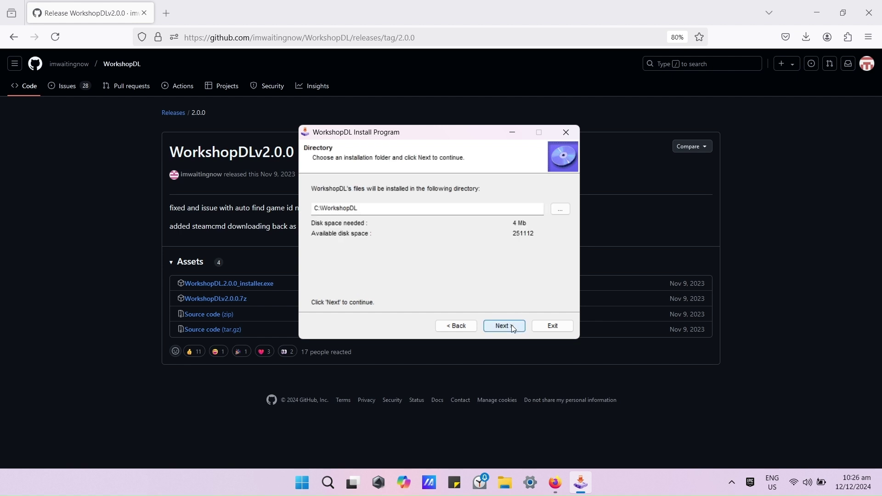
pyautogui.click(333, 209)
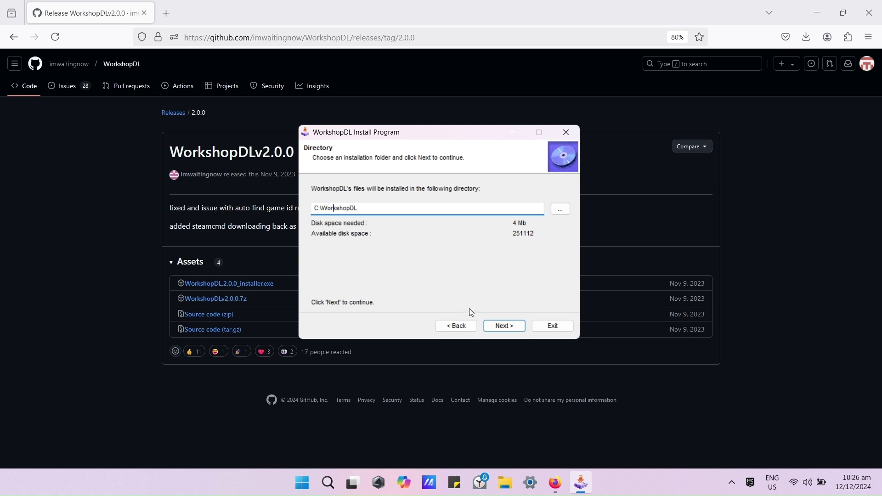
pyautogui.click(496, 325)
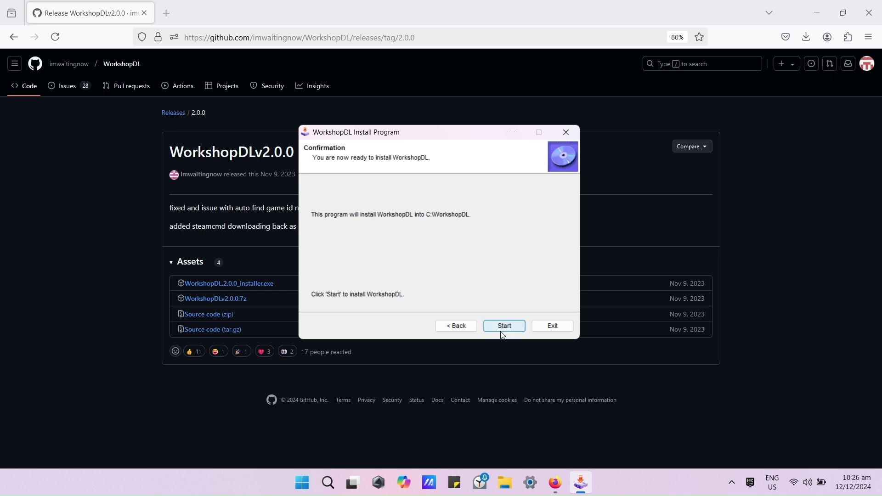
pyautogui.click(501, 329)
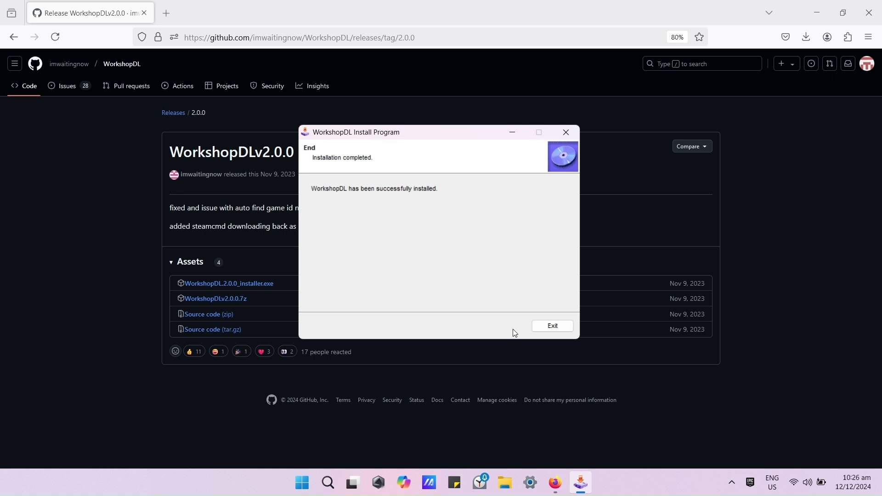
pyautogui.click(555, 325)
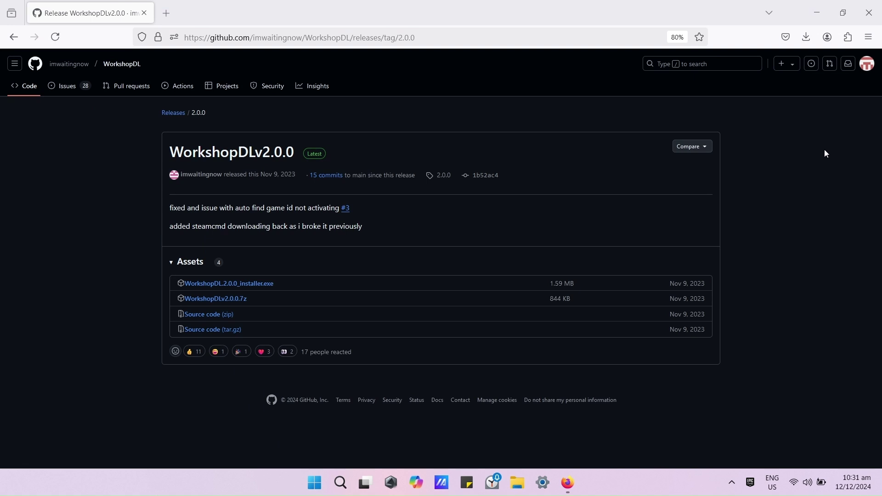
# Search Windows for 'workshop', launch WorkshopDL, and close its extra window.
pyautogui.click(333, 488)
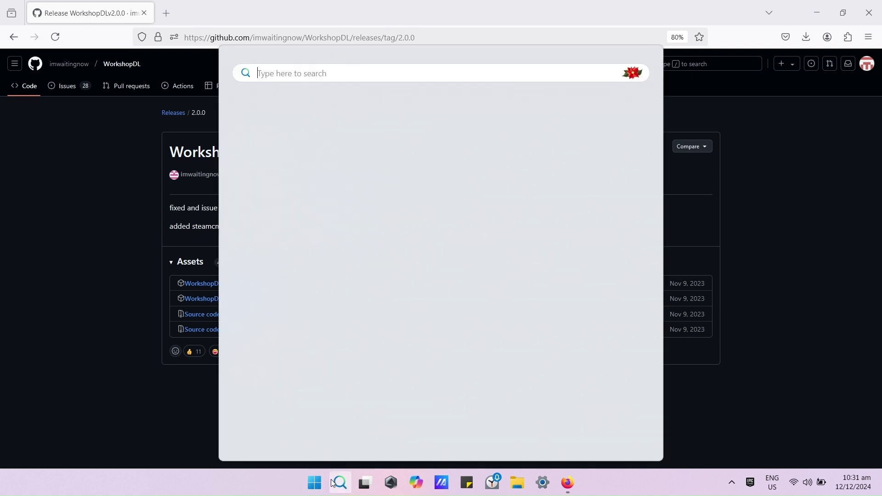
pyautogui.write('workshop')
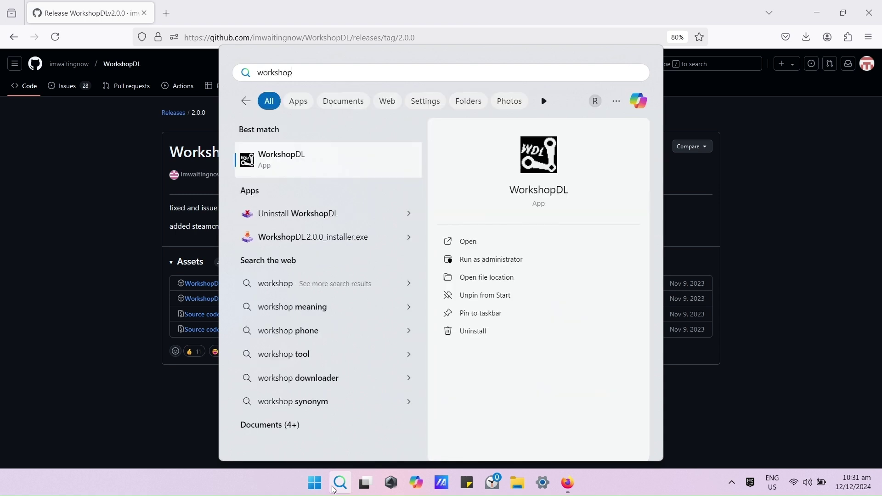
pyautogui.click(494, 243)
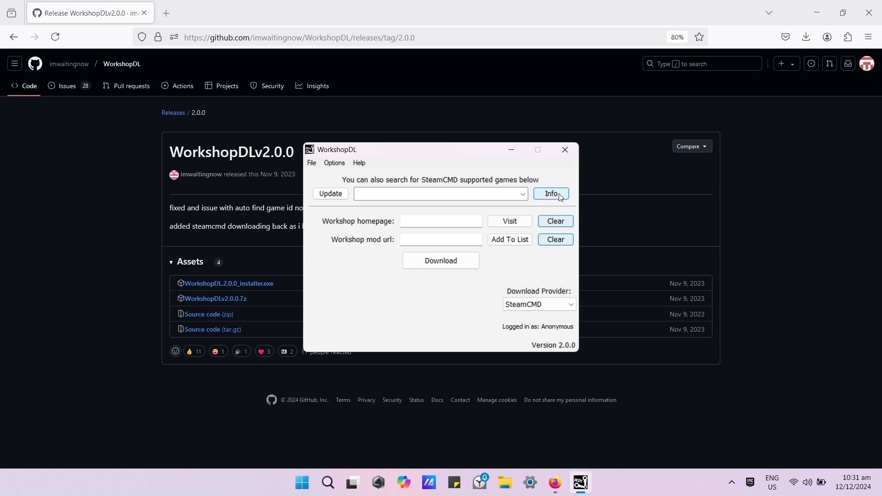
pyautogui.click(571, 156)
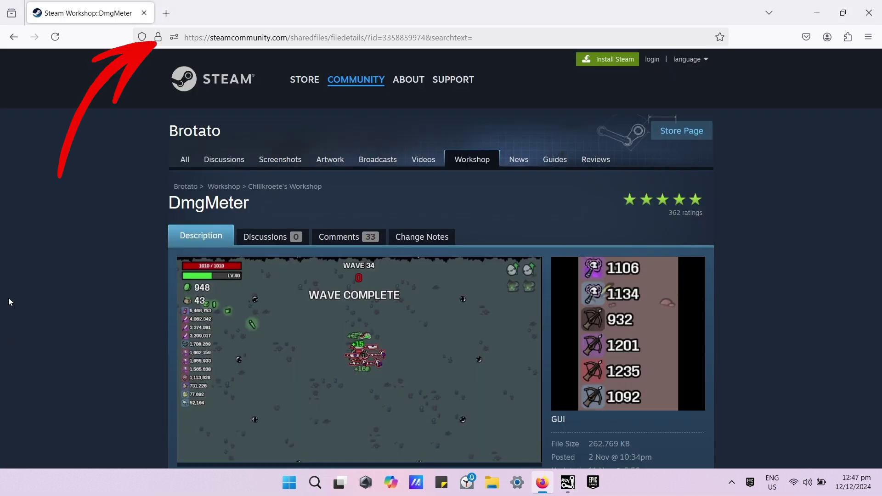
pyautogui.moveTo(425, 39); pyautogui.dragTo(199, 37)
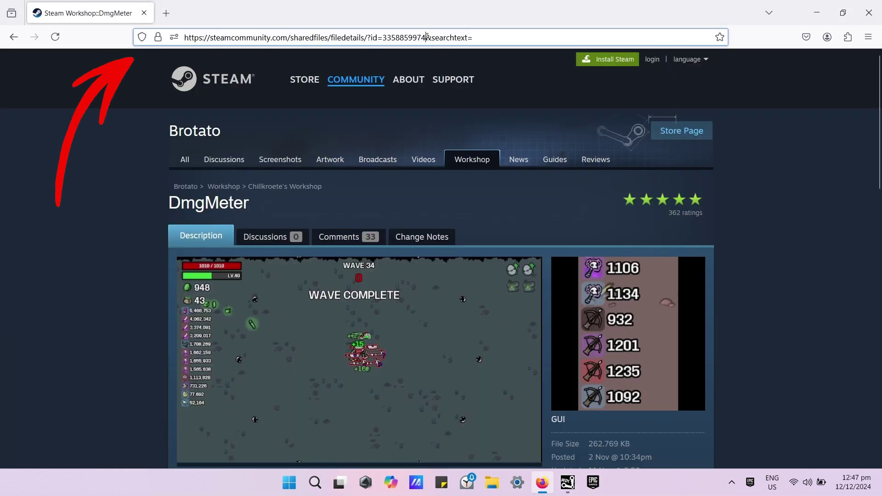
pyautogui.rightClick(204, 38)
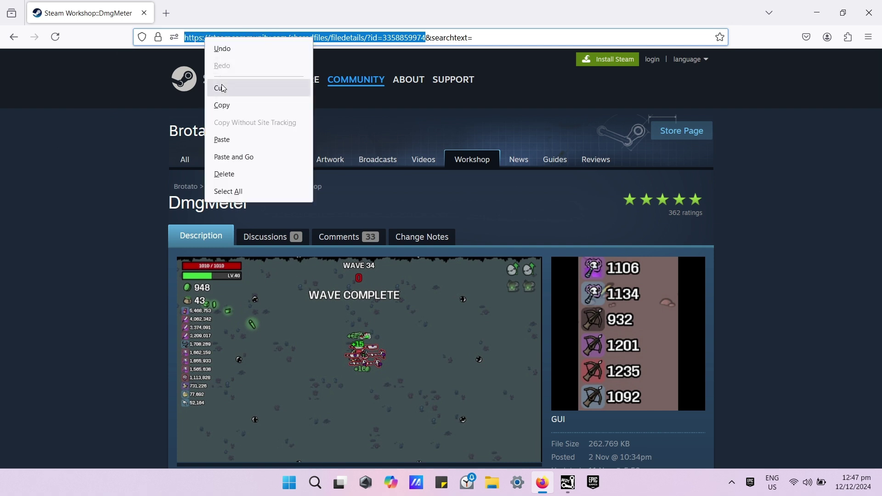
pyautogui.click(230, 105)
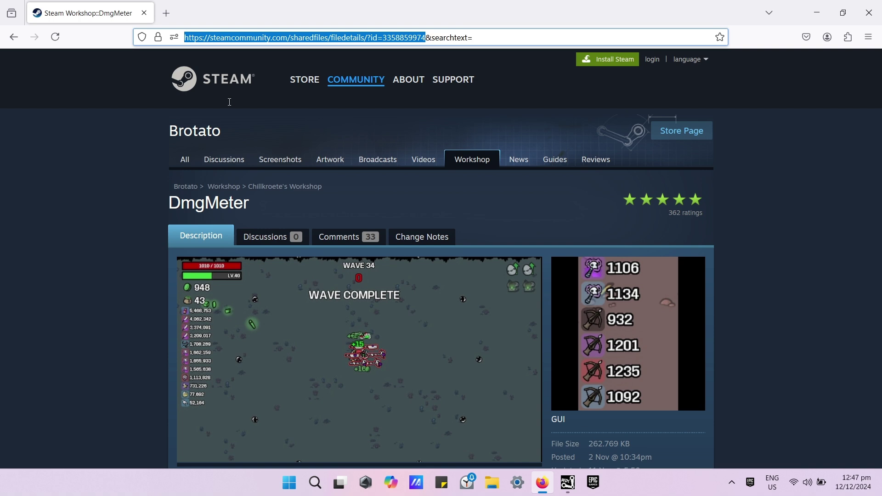
pyautogui.click(567, 482)
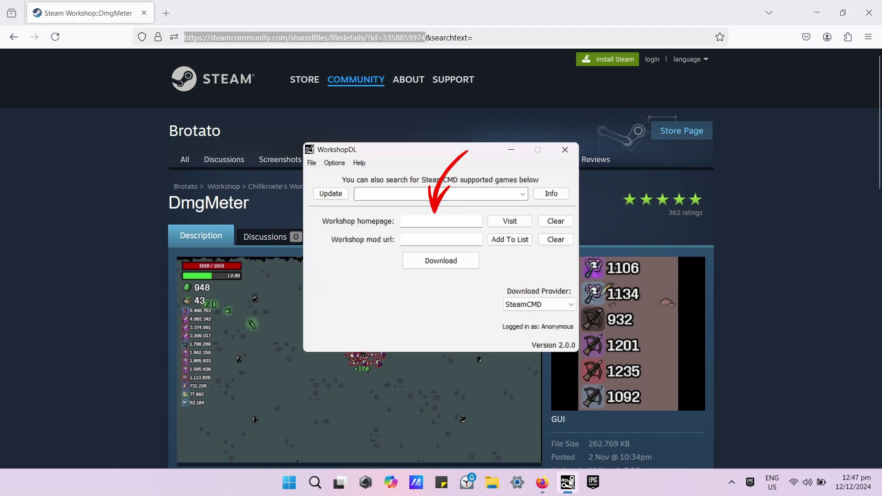
pyautogui.click(440, 241)
pyautogui.rightClick(443, 244)
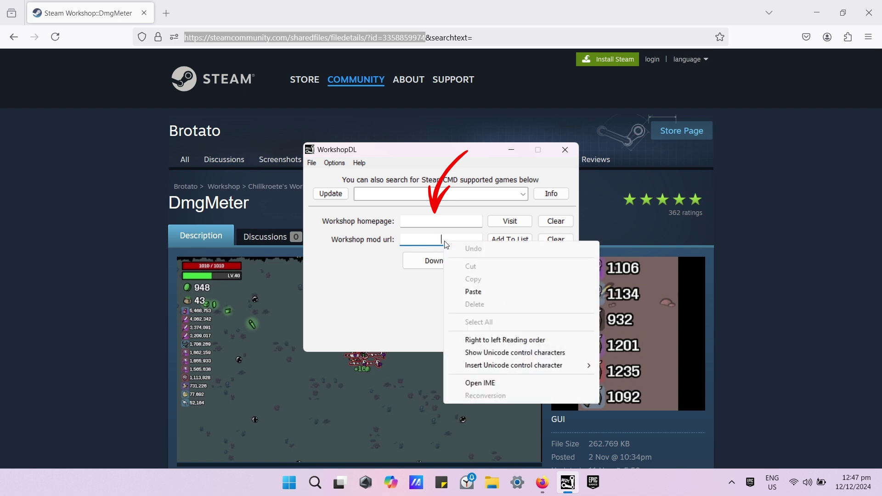
pyautogui.click(490, 293)
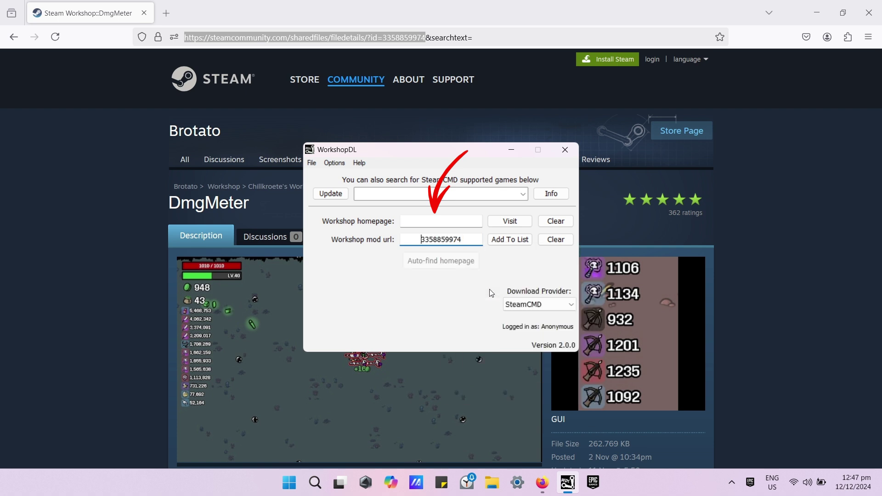
# Auto-find game id 1942280, choose the SteamCMD provider, and start the download.
pyautogui.click(461, 263)
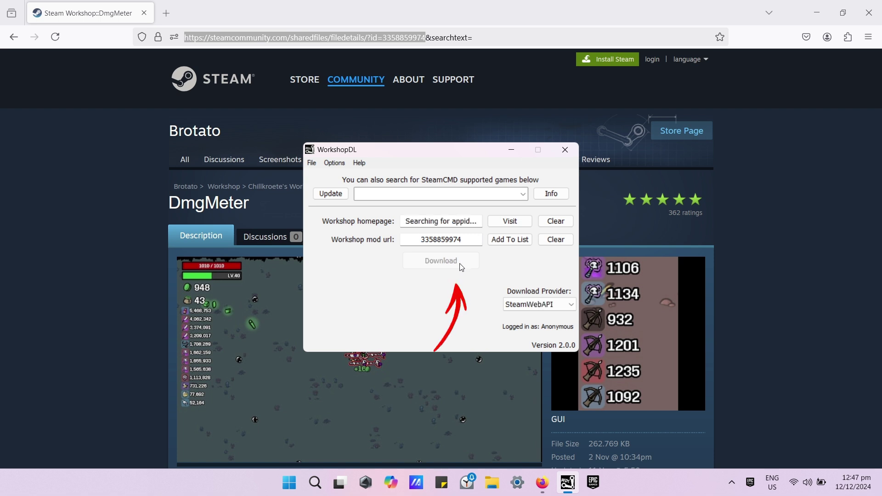
pyautogui.click(520, 307)
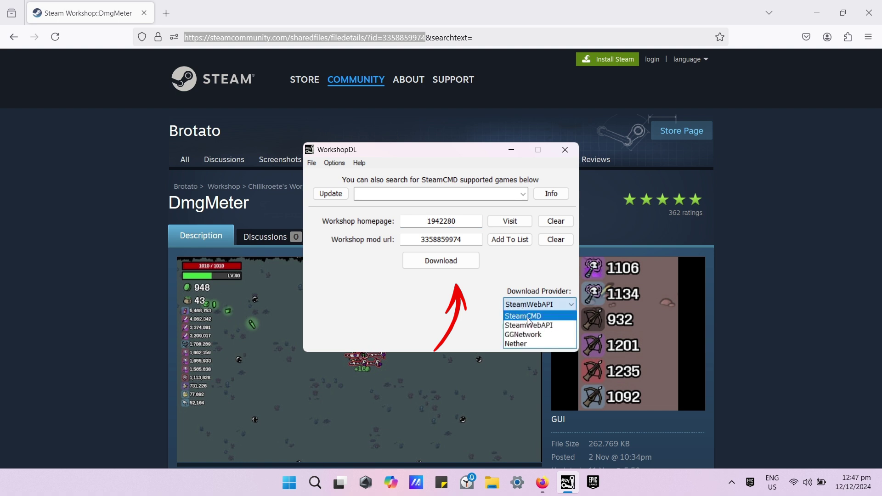
pyautogui.click(528, 319)
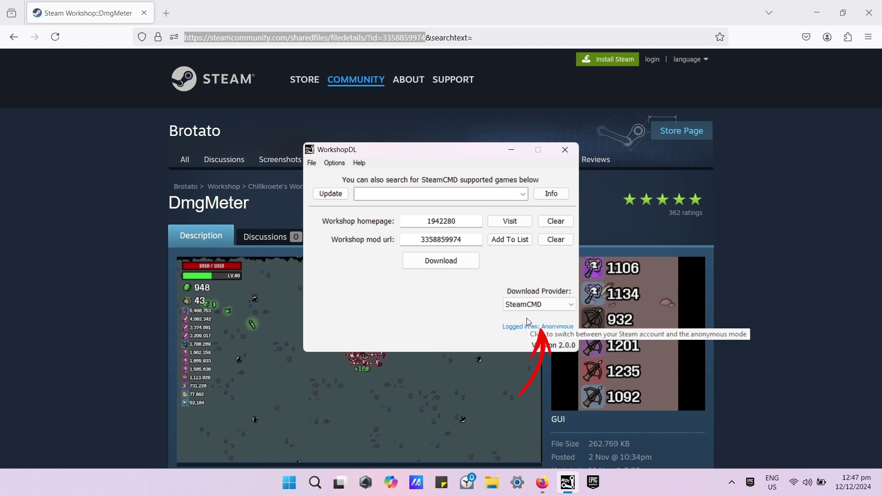
pyautogui.click(437, 262)
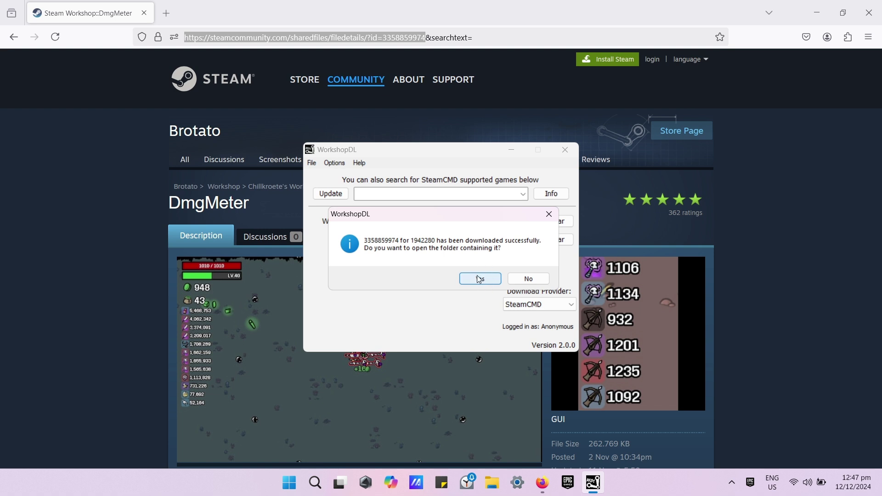
pyautogui.click(479, 279)
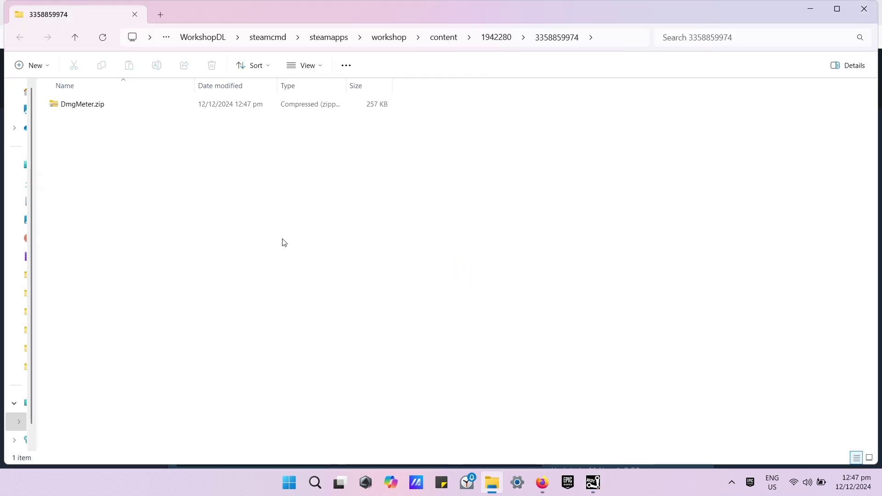
pyautogui.moveTo(274, 234); pyautogui.dragTo(80, 103)
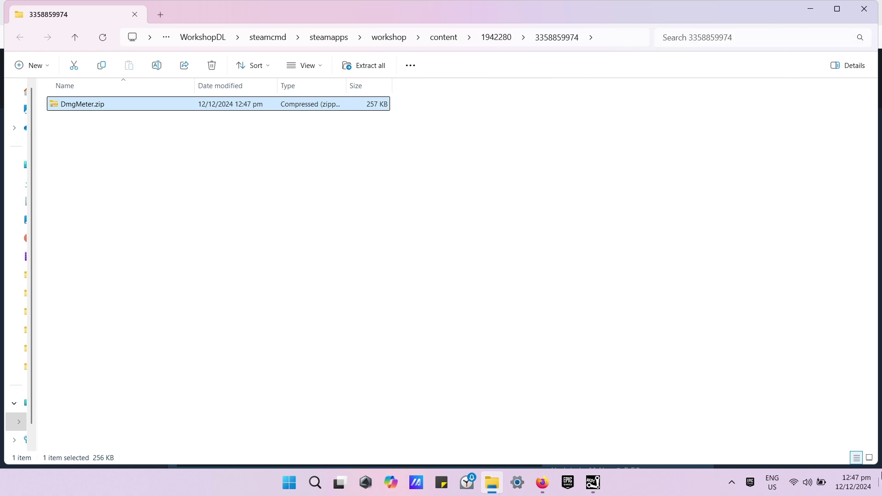
pyautogui.moveTo(874, 465)
pyautogui.mouseDown()
pyautogui.moveTo(489, 380)
pyautogui.moveTo(391, 382)
pyautogui.mouseUp()
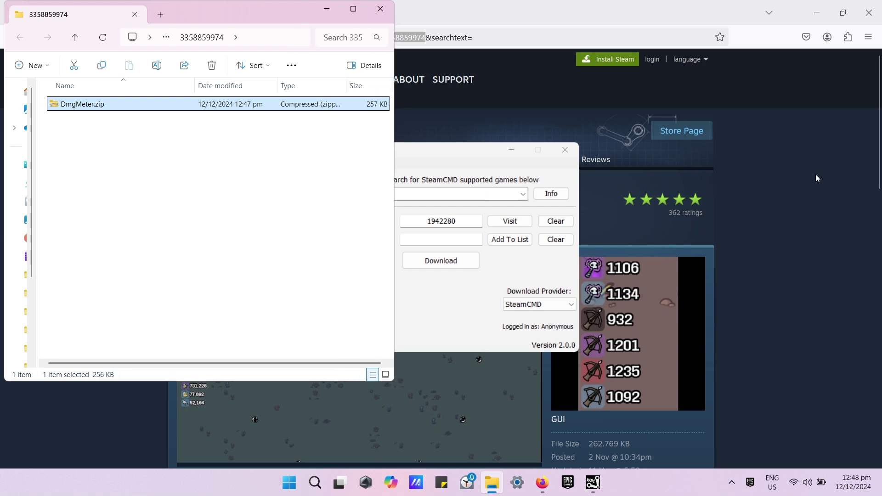
pyautogui.click(810, 19)
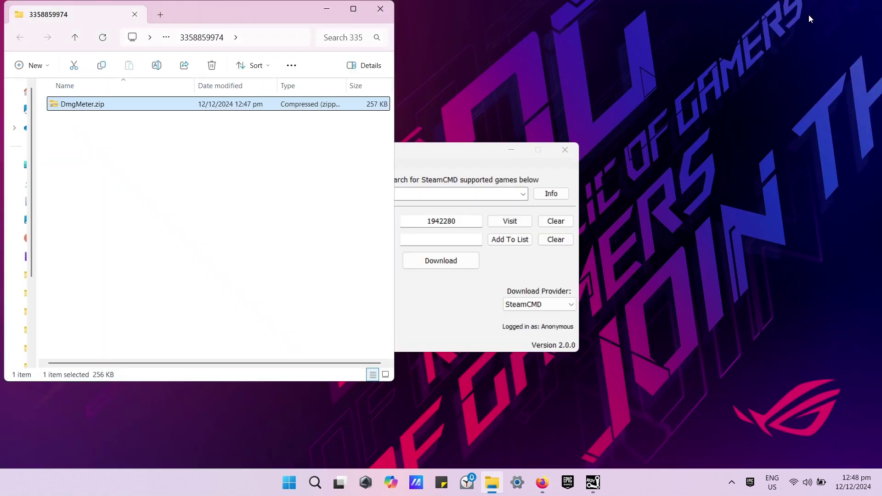
pyautogui.click(494, 162)
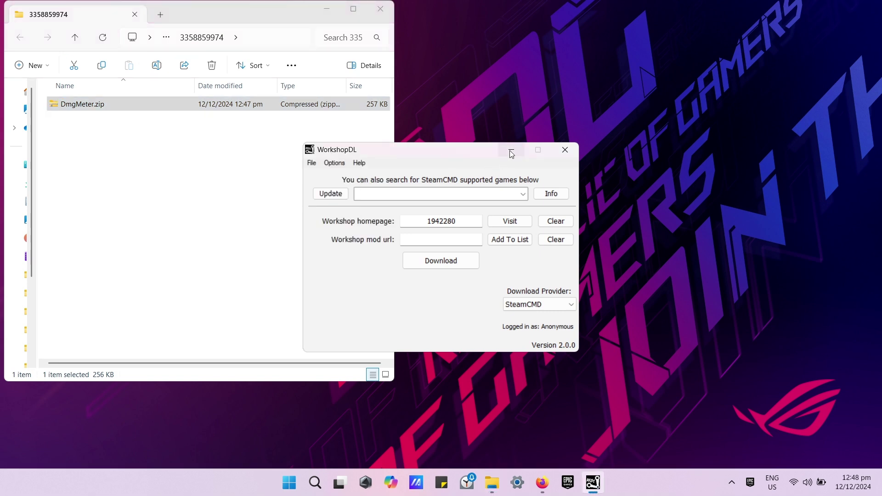
pyautogui.click(564, 153)
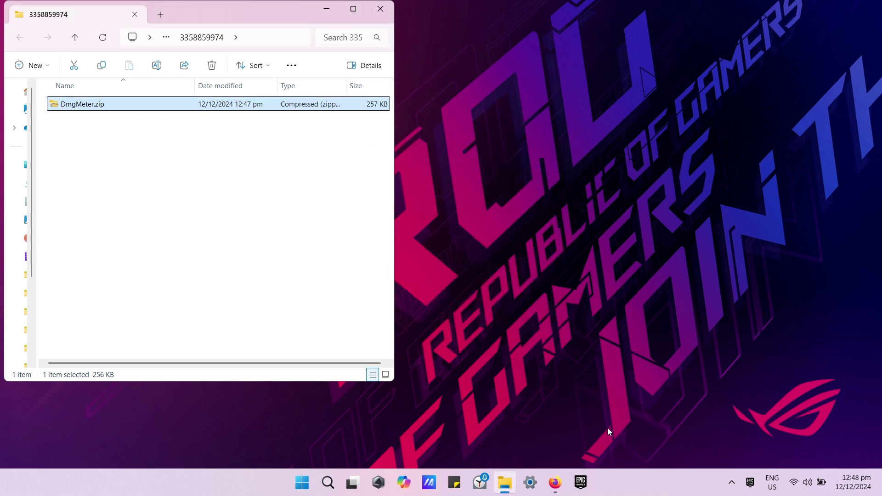
# Open Brotato's installation folder from its Manage panel in the Epic Games Library.
pyautogui.rightClick(587, 483)
pyautogui.click(585, 434)
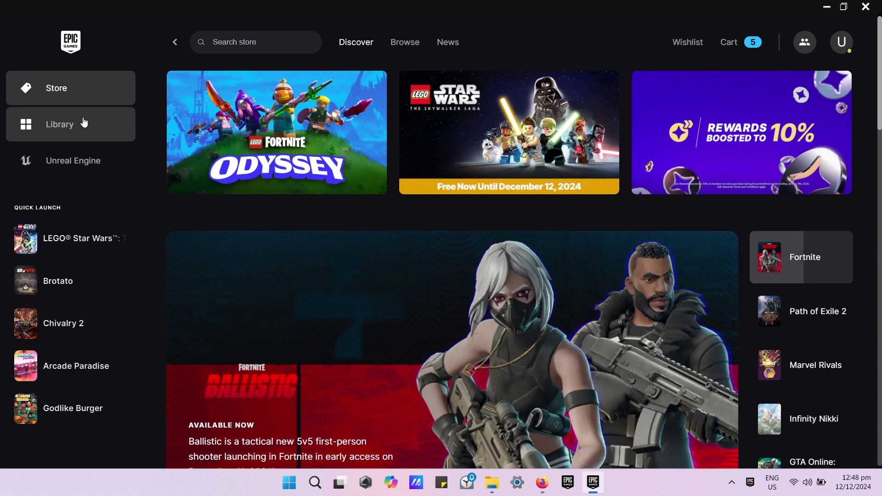
pyautogui.click(83, 122)
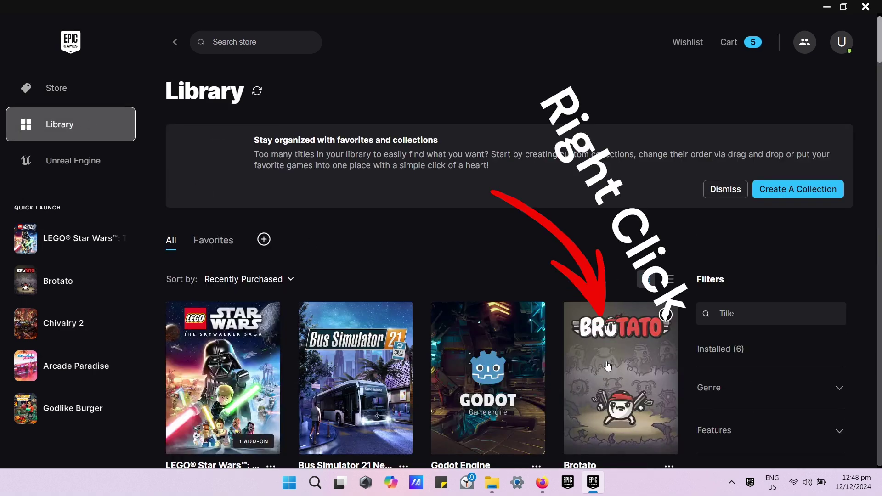
pyautogui.rightClick(607, 366)
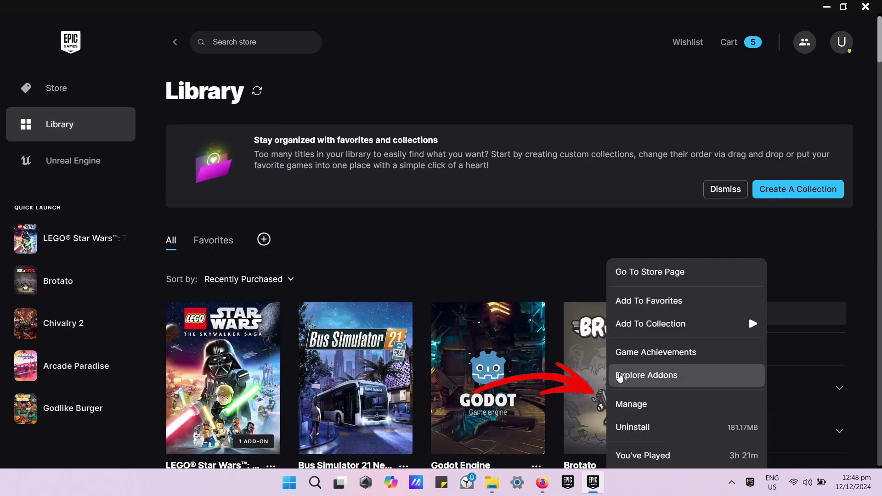
pyautogui.click(633, 404)
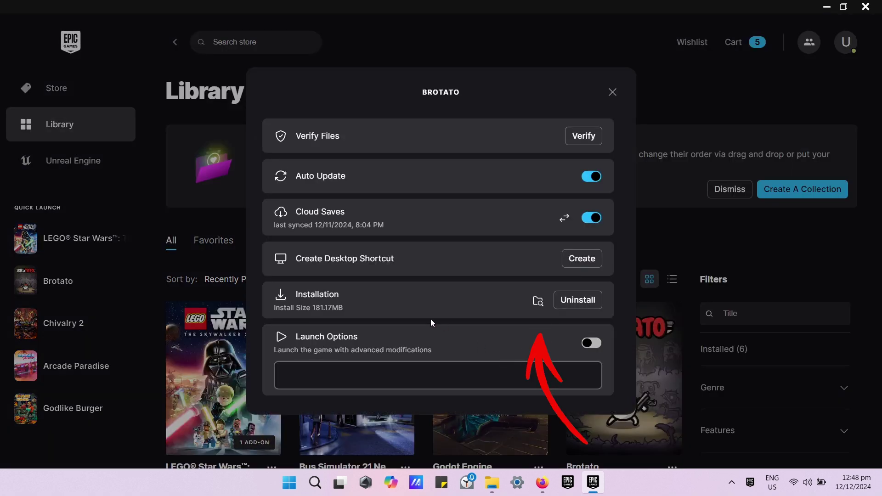
pyautogui.click(535, 303)
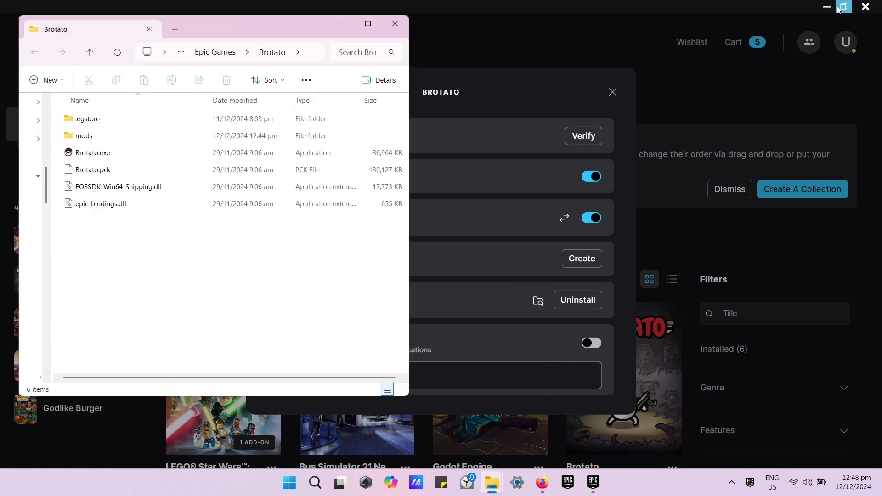
pyautogui.click(658, 103)
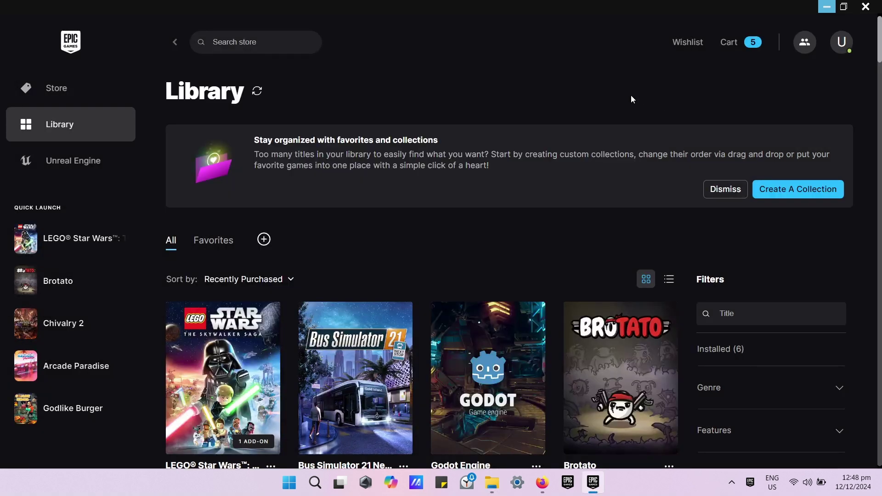
# Place the two Explorer windows side by side and open Brotato's mods folder.
pyautogui.click(866, 6)
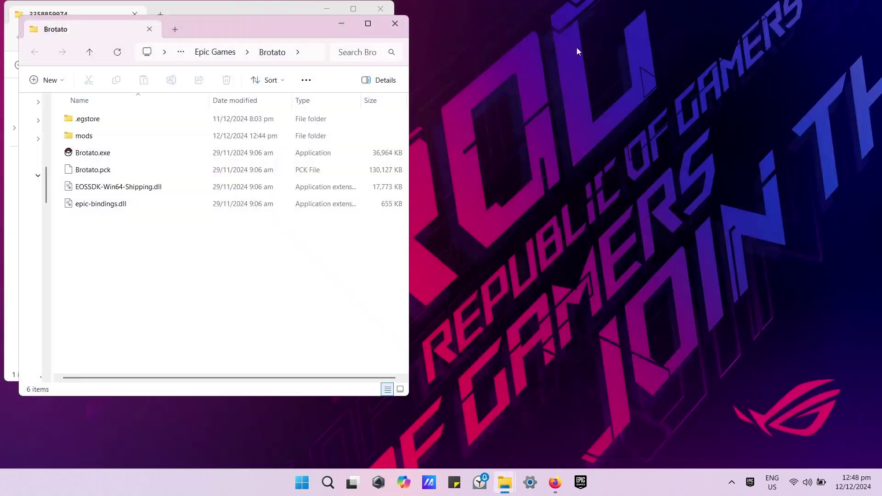
pyautogui.moveTo(267, 23)
pyautogui.mouseDown()
pyautogui.moveTo(634, 46)
pyautogui.moveTo(652, 20)
pyautogui.mouseUp()
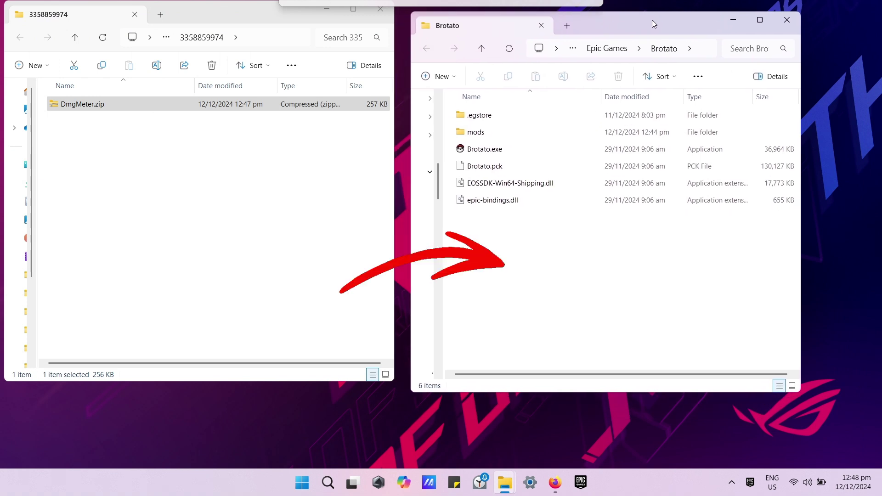
pyautogui.moveTo(311, 30); pyautogui.dragTo(318, 47)
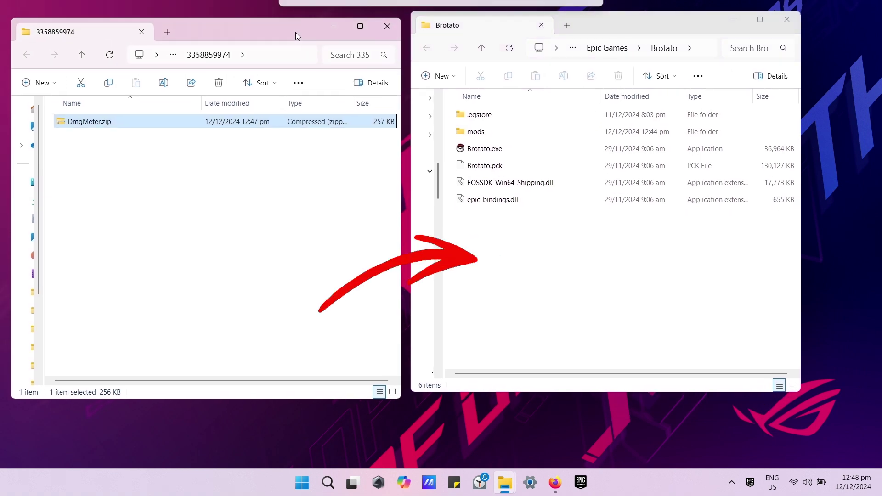
pyautogui.click(466, 131)
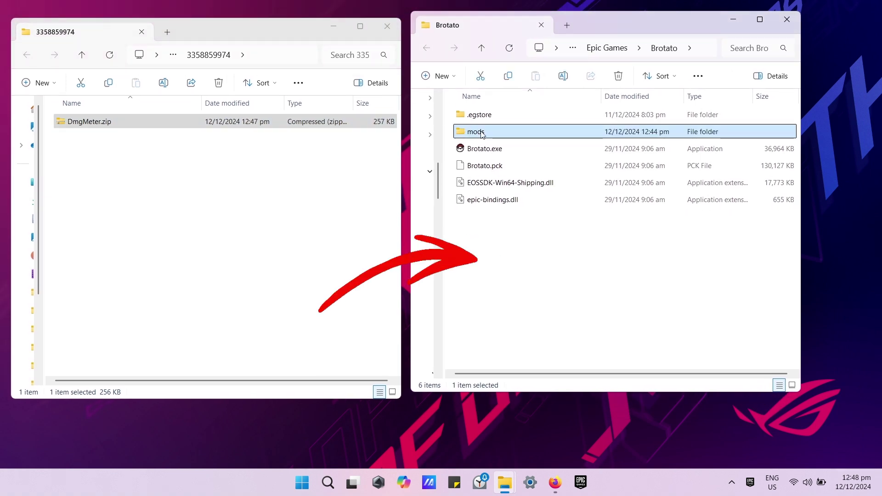
pyautogui.rightClick(481, 131)
pyautogui.click(513, 171)
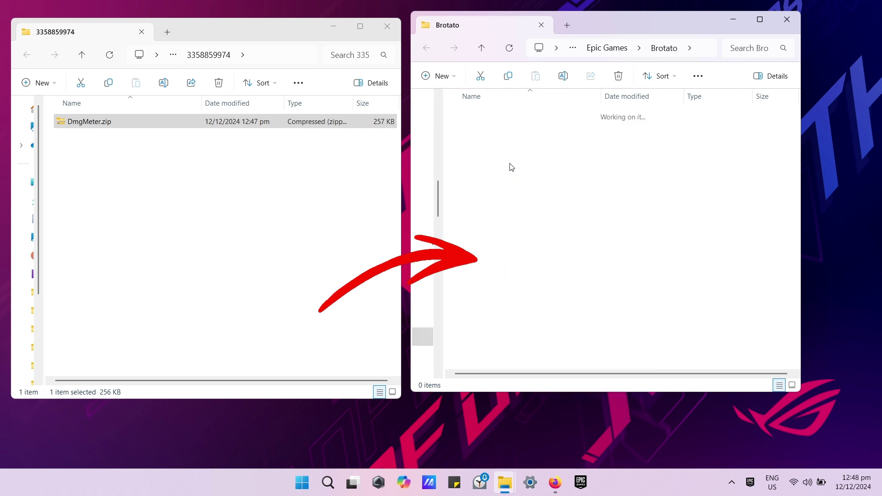
# Cut DmgMeter.zip, paste it into mods, and close the emptied download folder.
pyautogui.click(184, 126)
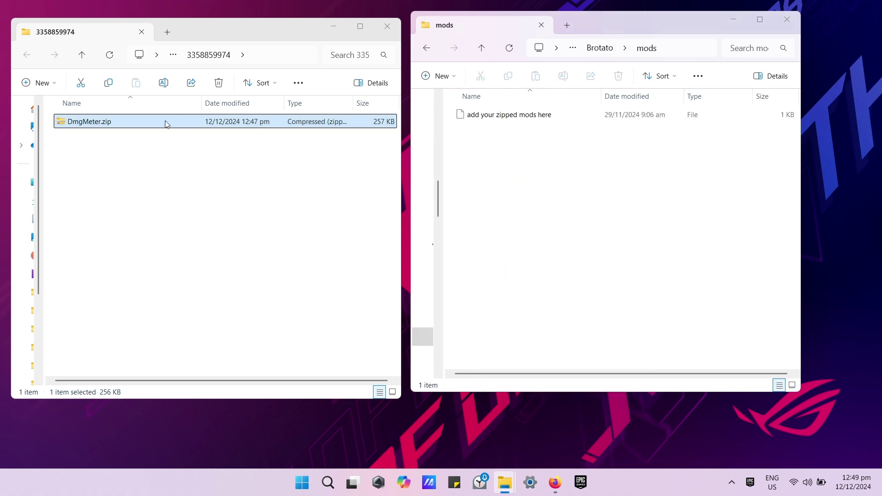
pyautogui.rightClick(165, 121)
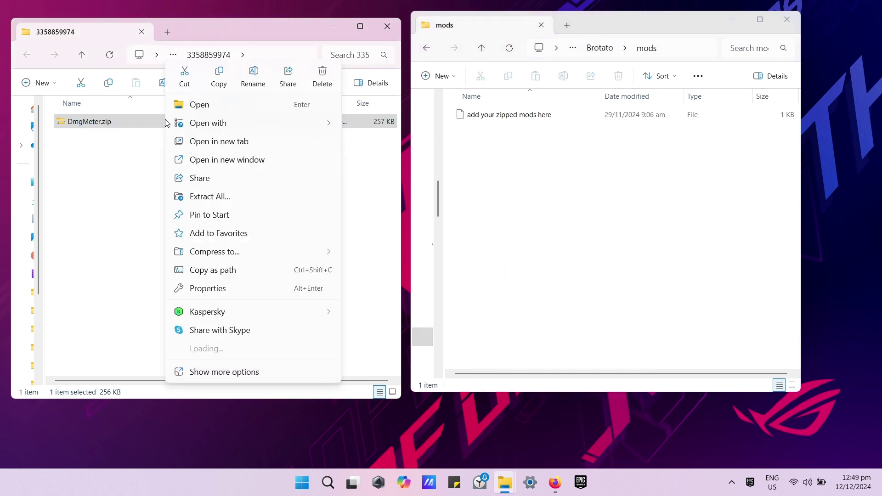
pyautogui.click(183, 76)
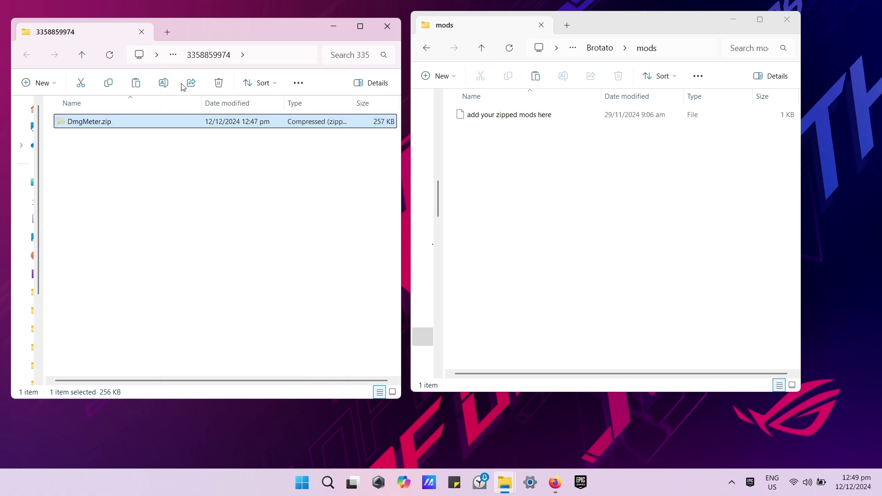
pyautogui.rightClick(514, 173)
pyautogui.click(533, 182)
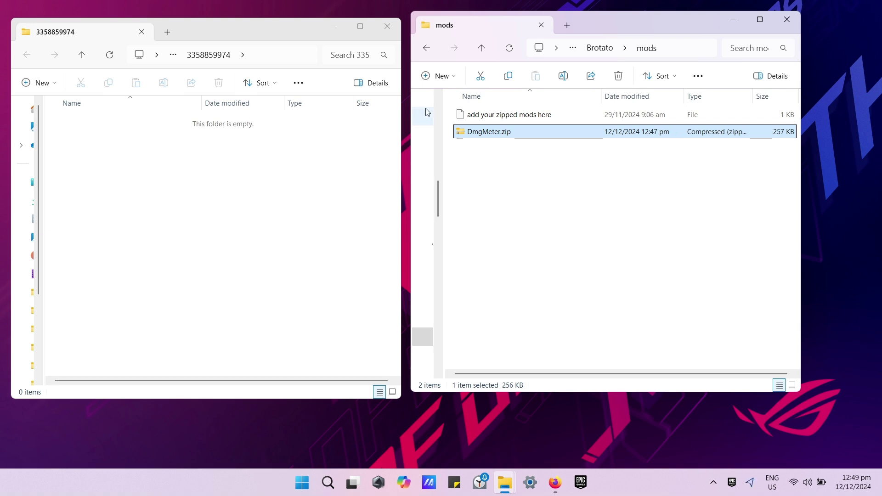
pyautogui.click(381, 32)
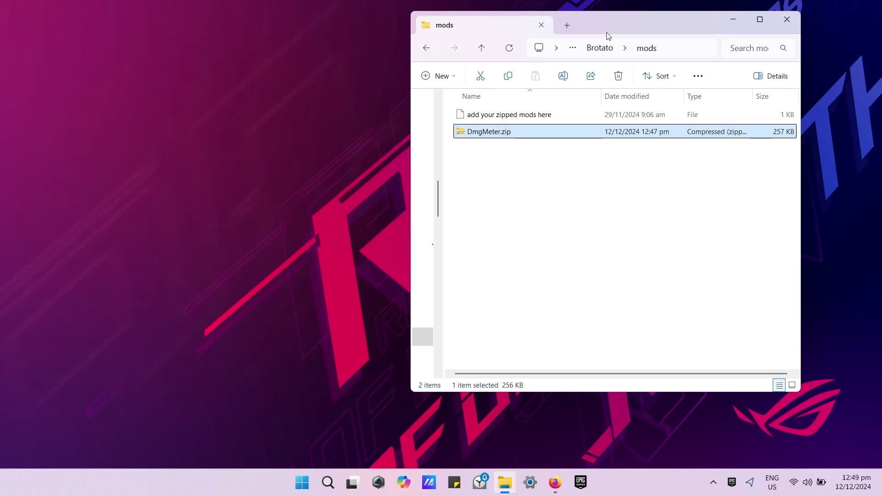
# Reopen Epic Games Launcher from the taskbar and launch Brotato from Quick Launch.
pyautogui.moveTo(607, 36); pyautogui.dragTo(507, 57)
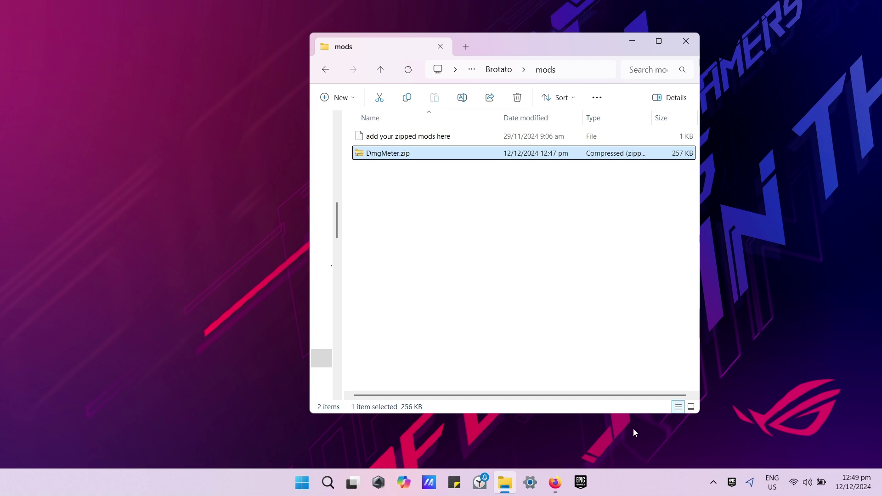
pyautogui.rightClick(581, 481)
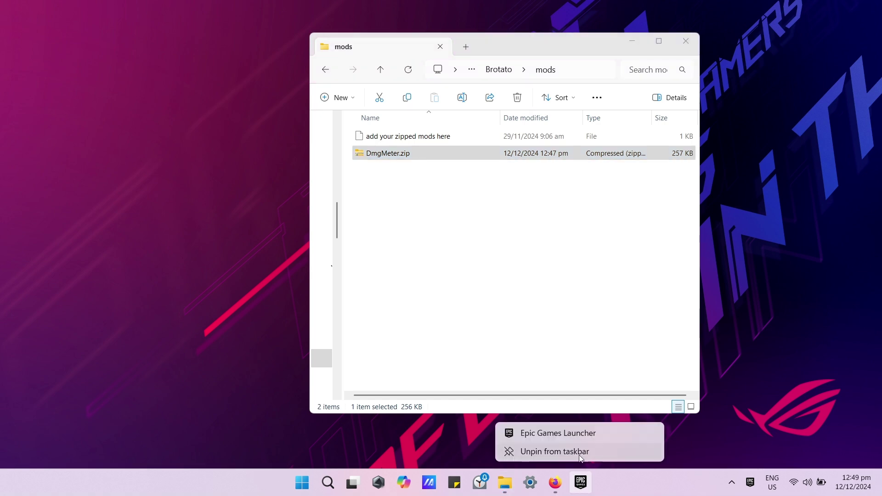
pyautogui.click(580, 435)
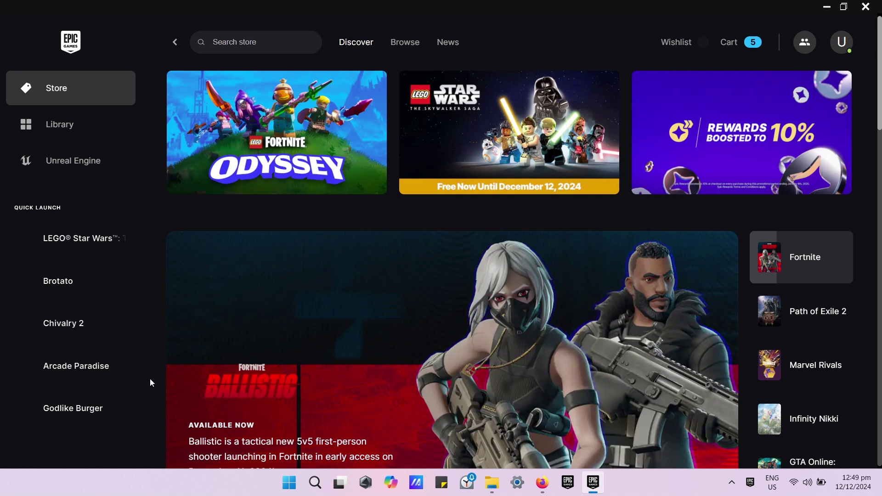
pyautogui.click(94, 283)
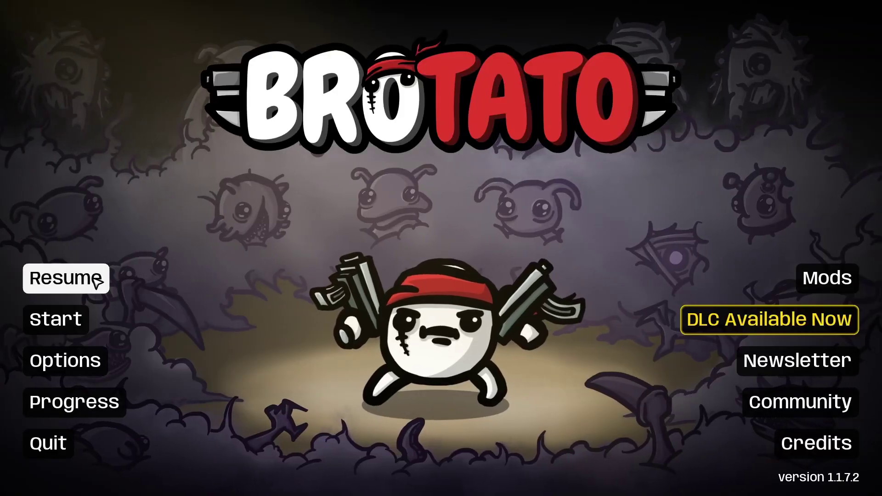
# Check DmgMeter appears under Mods, then start a new run as Well-Rounded.
pyautogui.click(816, 290)
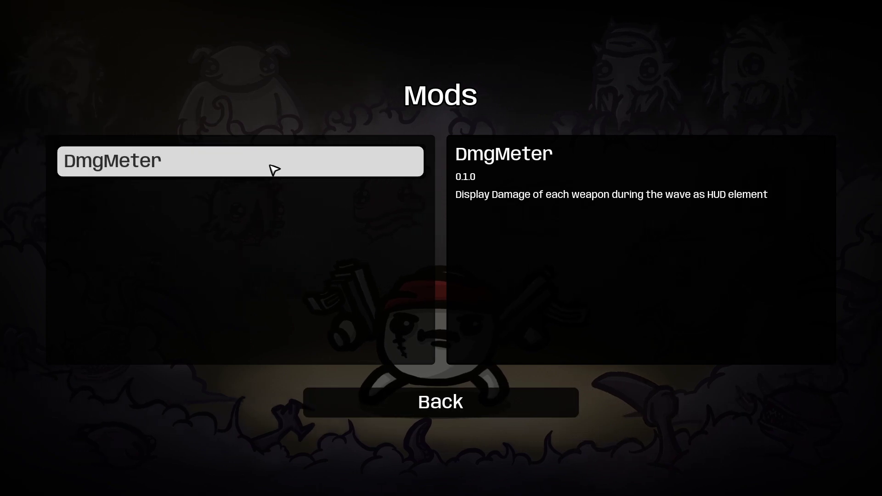
pyautogui.click(441, 402)
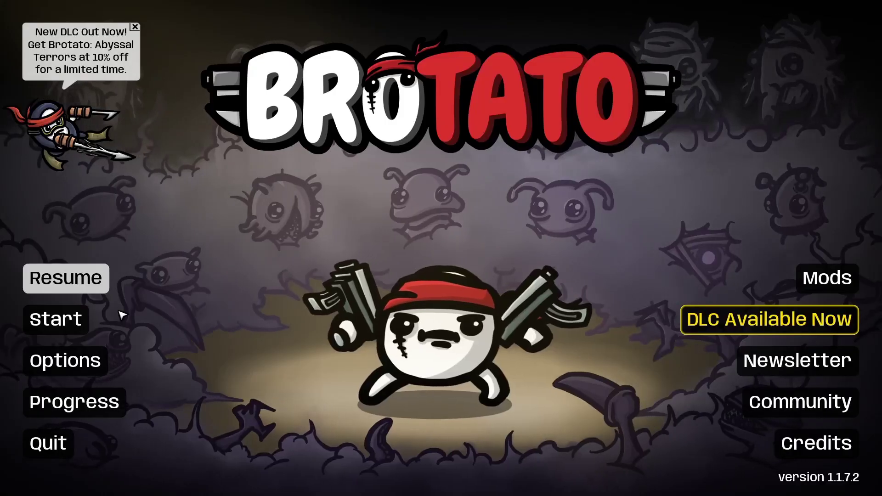
pyautogui.click(83, 317)
pyautogui.click(118, 343)
pyautogui.moveTo(243, 346)
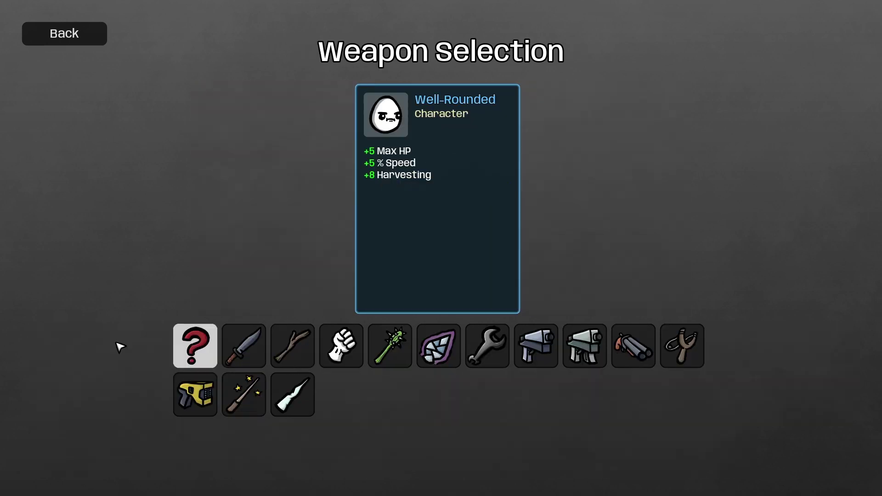